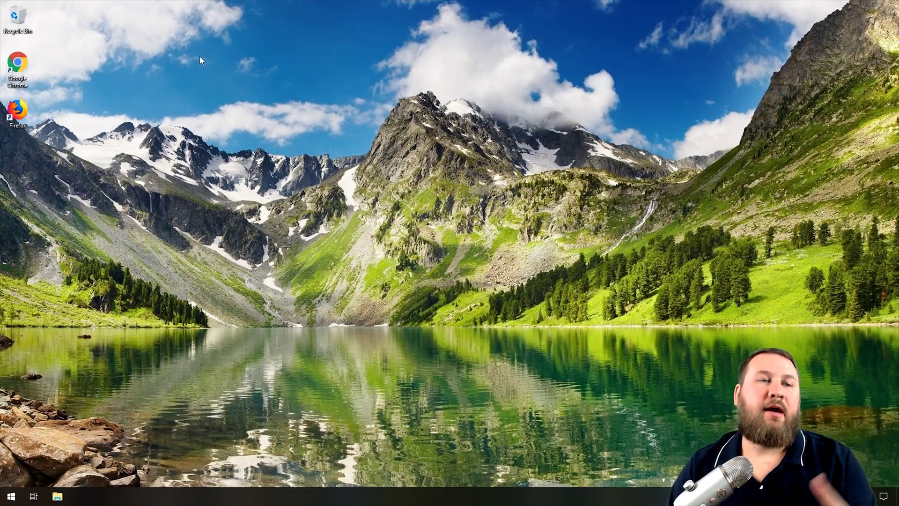
Launch Firefox from the desktop and answer 'Not now' to the default-browser prompt
click(29, 109)
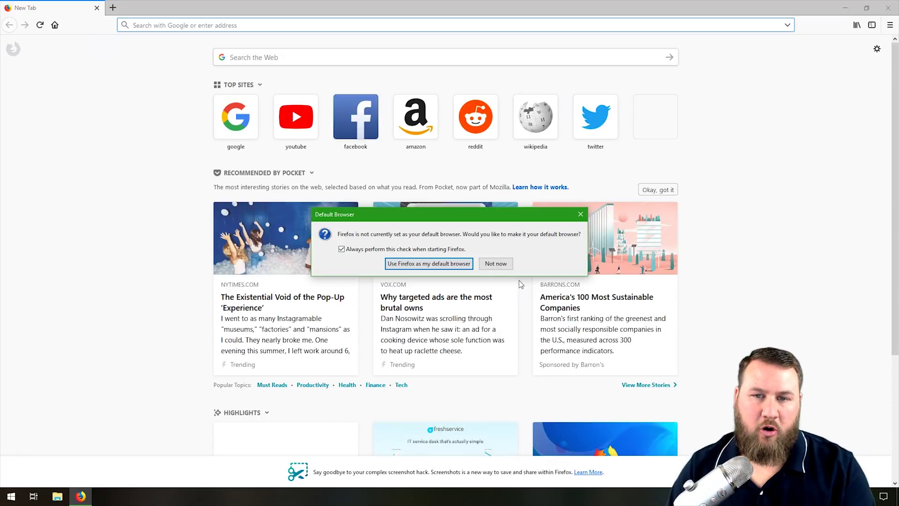
drag(391, 215, 334, 199)
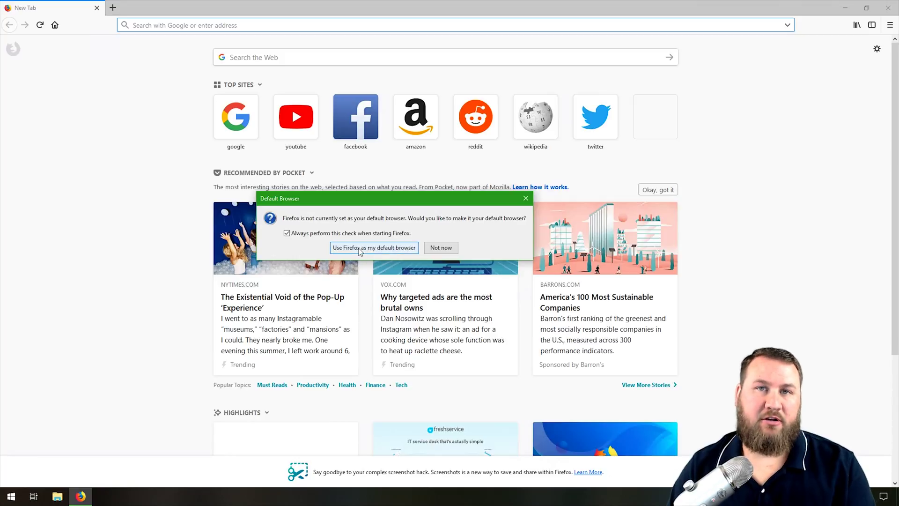
click(441, 248)
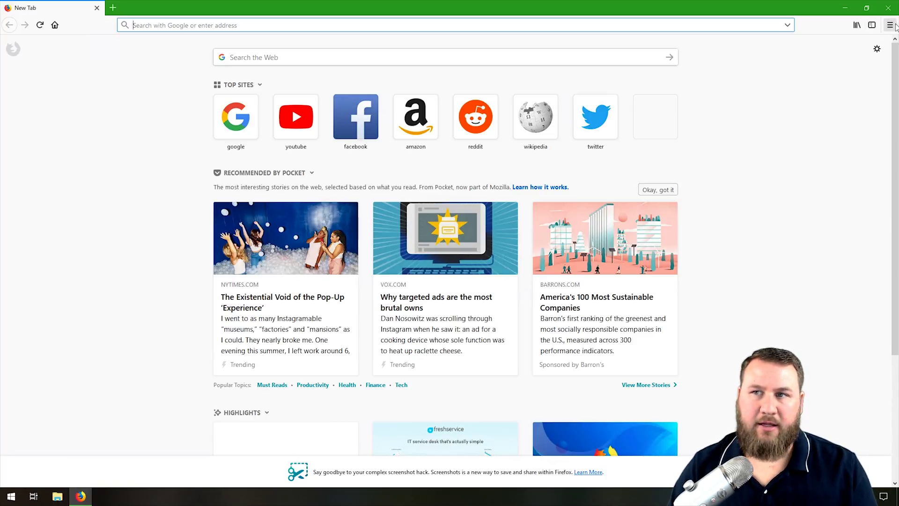
View Help > About Firefox for version 61.0.2 and restart to apply the update
click(890, 26)
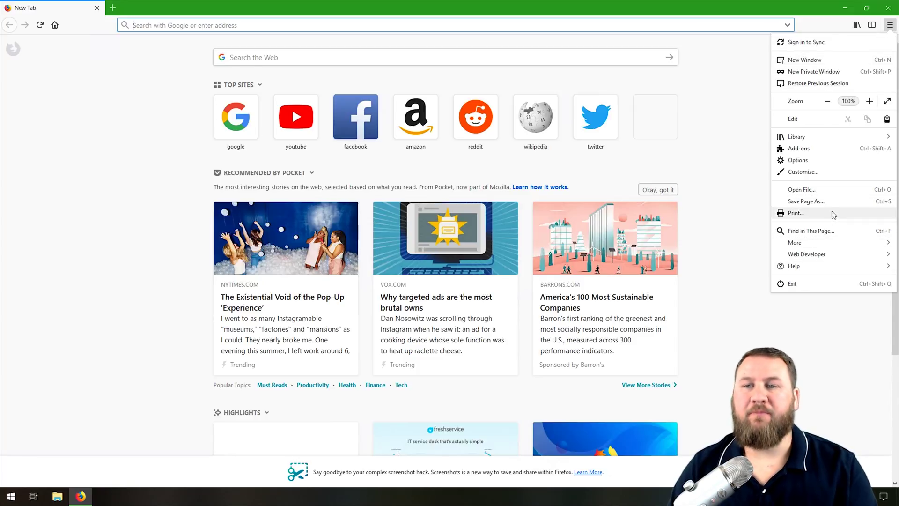
click(800, 267)
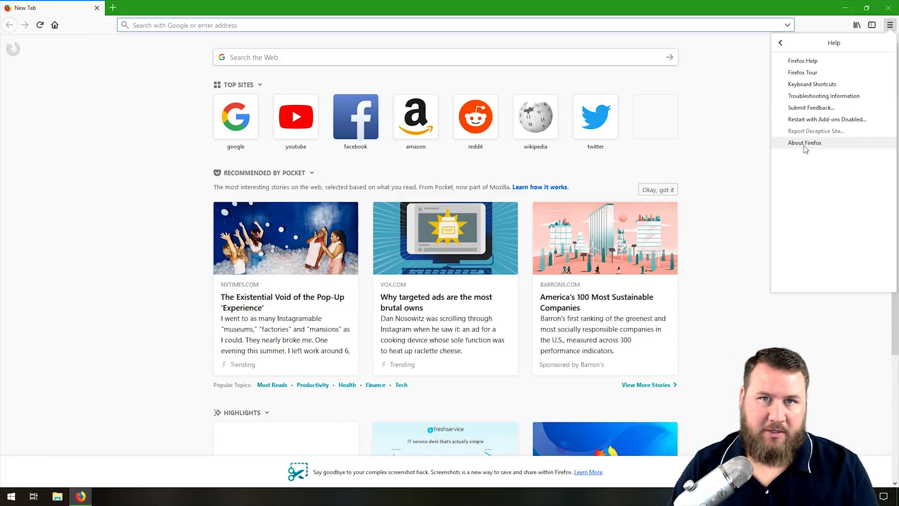
click(806, 144)
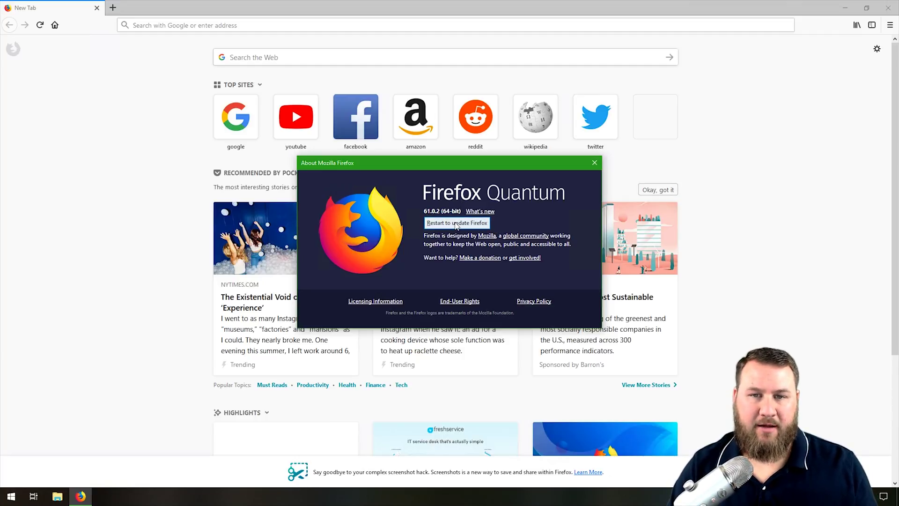
click(457, 224)
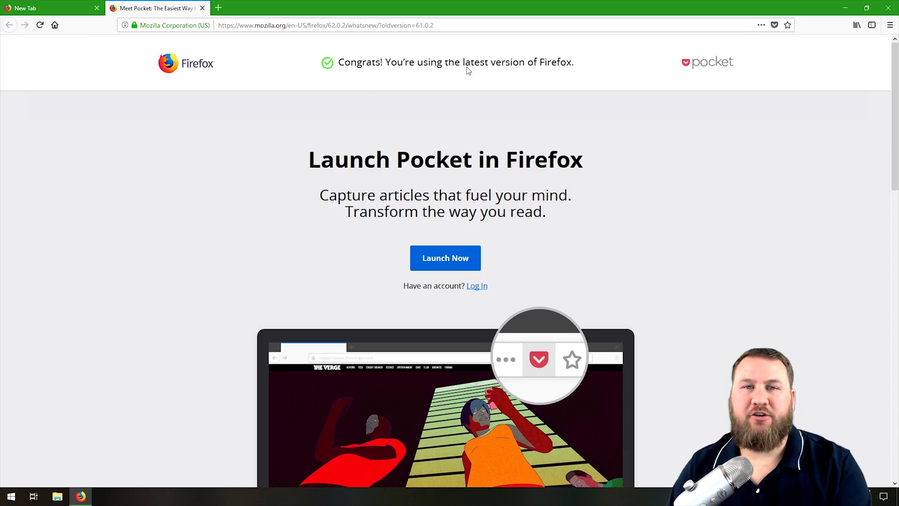
scroll(642, 245, down, 2)
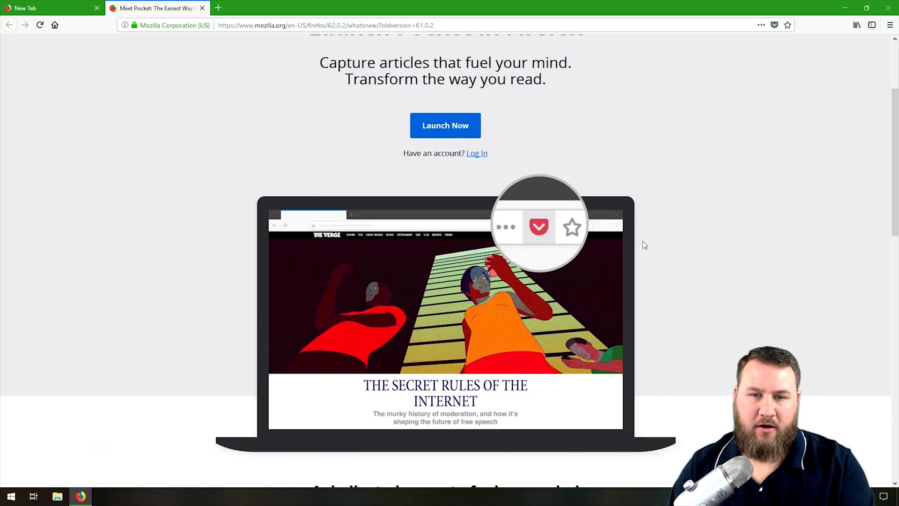
scroll(688, 314, down, 4)
scroll(688, 314, down, 4)
scroll(687, 311, down, 2)
scroll(686, 310, up, 6)
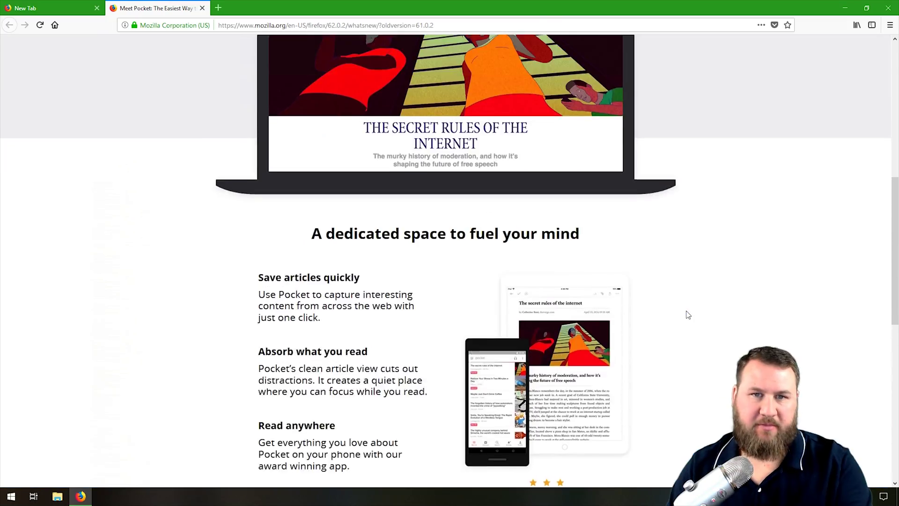
scroll(687, 313, up, 5)
scroll(696, 292, up, 1)
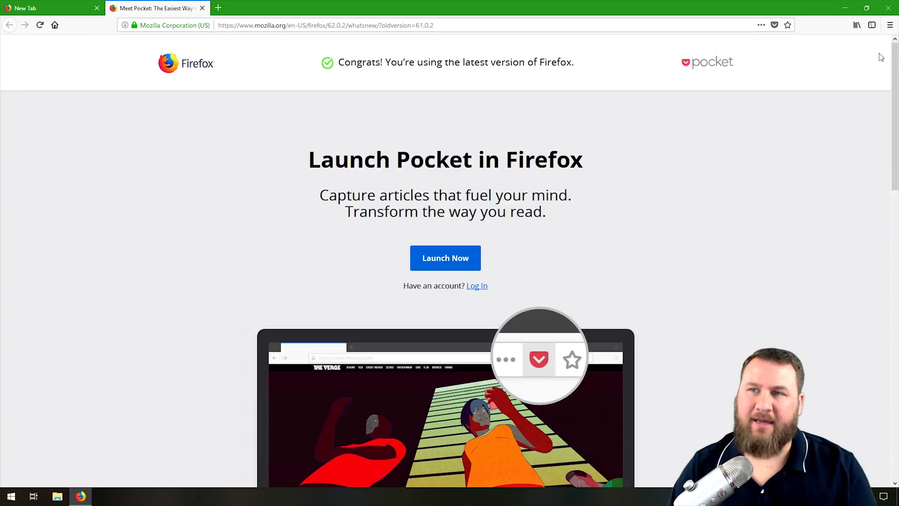
Open the main browser menu over the page confirming Firefox 62.0.2 is current
click(890, 24)
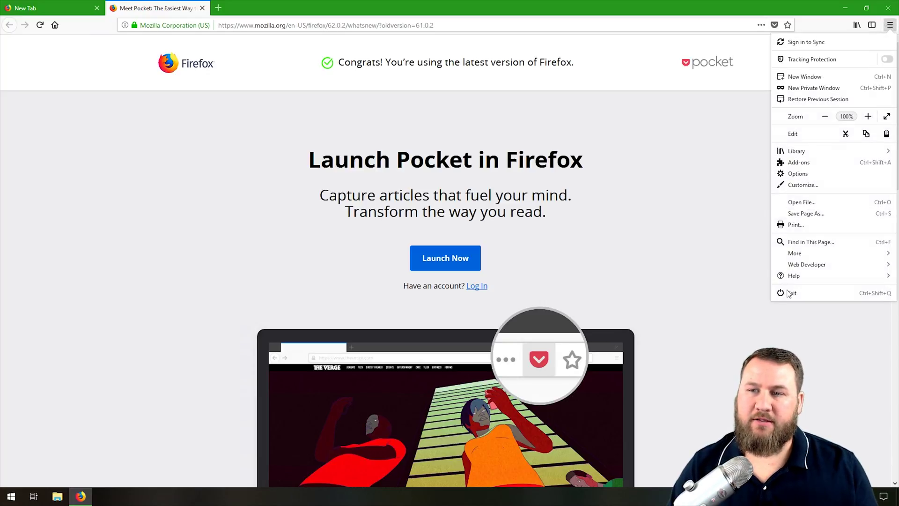
Choose Help > About Firefox to confirm version 62.0.2 (64-bit) is up to date
click(793, 275)
click(812, 144)
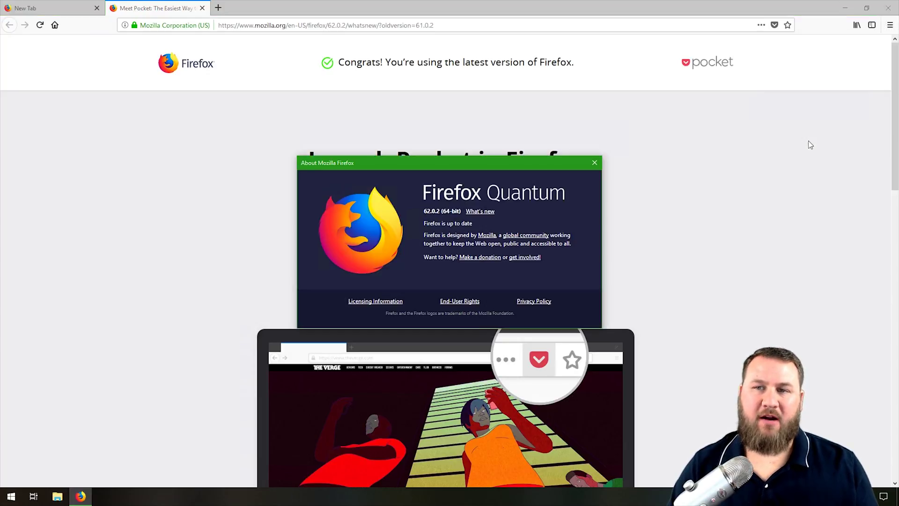